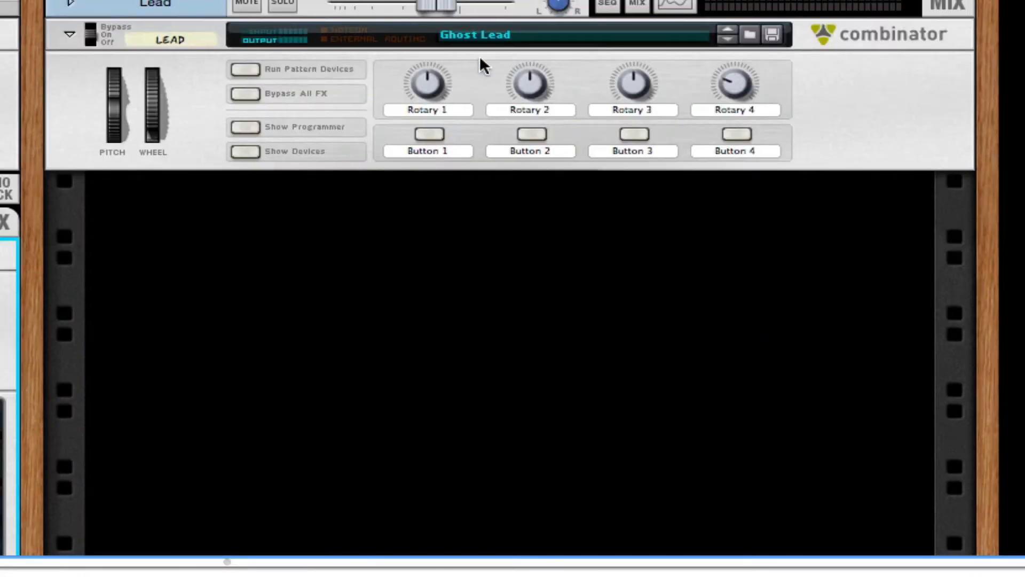
Step: Show the devices inside the finished Ghost Lead Combinator and examine its Thor, MClass Equalizer and MClass Maximizer settings
left_click(246, 152)
scroll(247, 151, "down", 5)
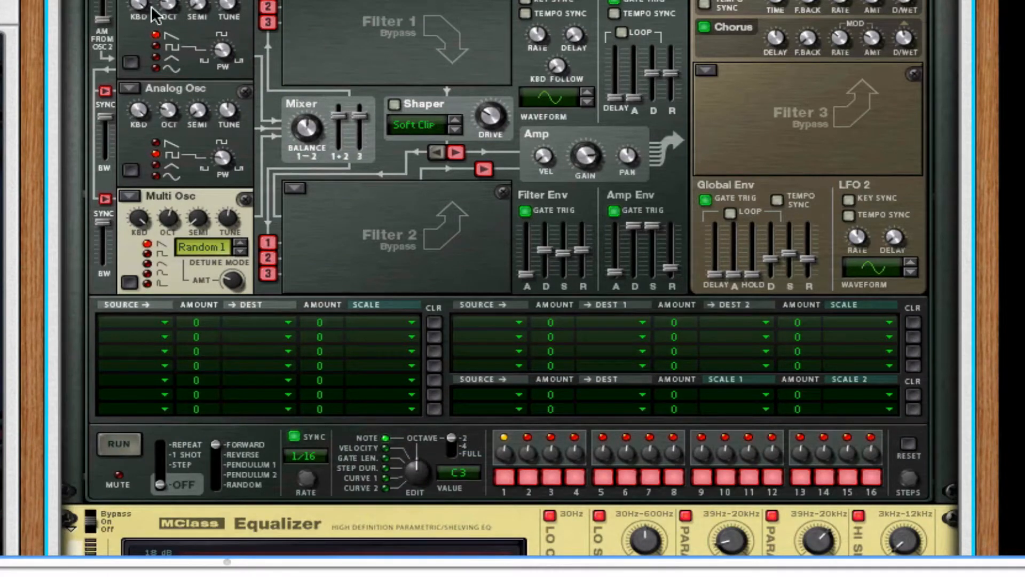
scroll(619, 286, "down", 5)
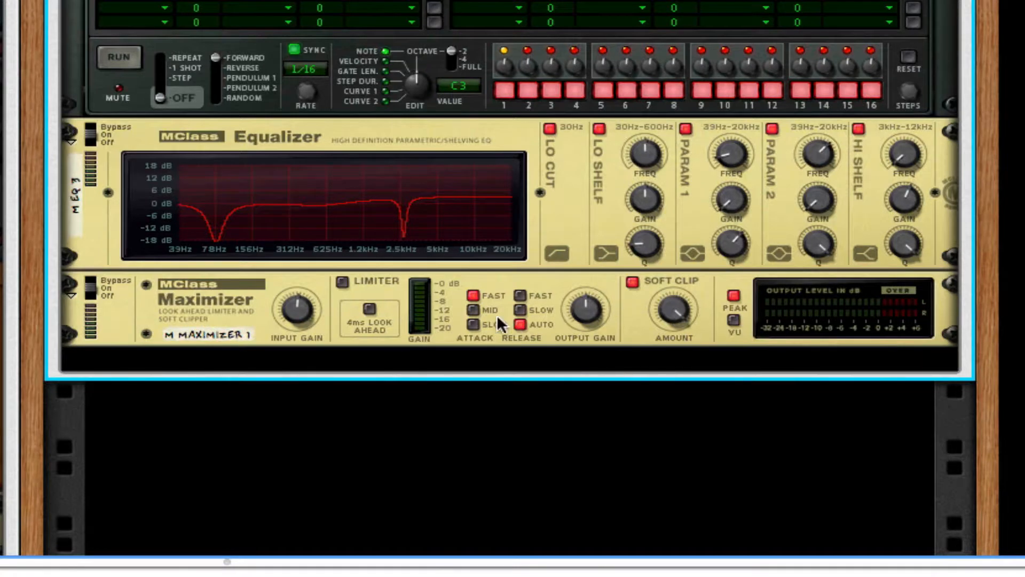
scroll(566, 242, "up", 3)
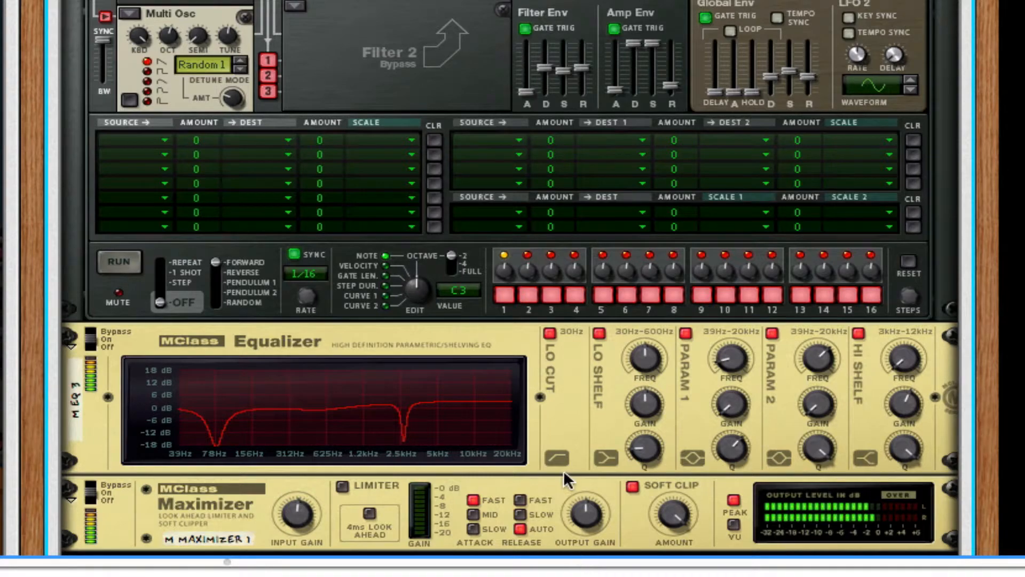
scroll(664, 446, "up", 5)
scroll(664, 443, "up", 4)
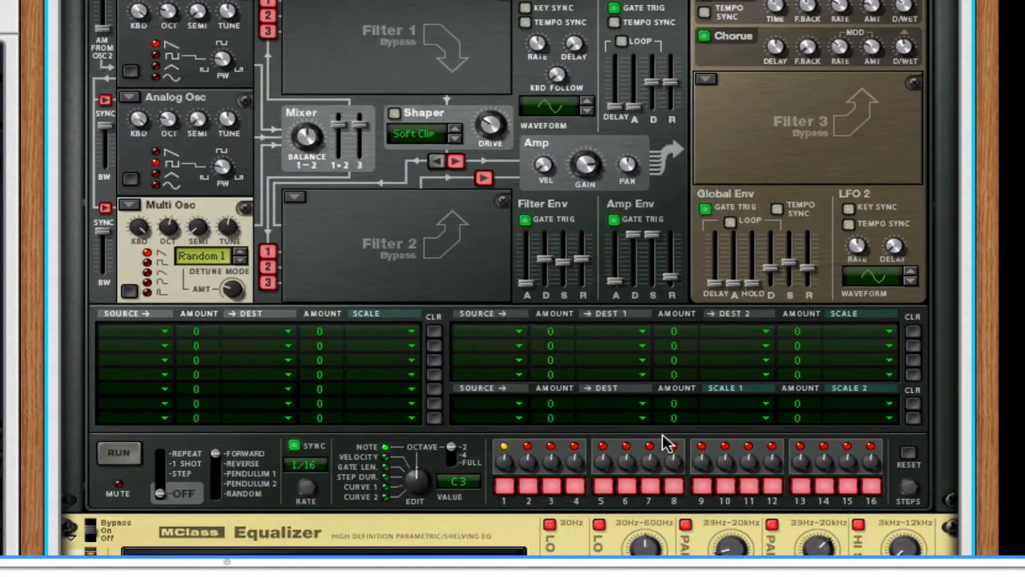
scroll(664, 443, "up", 4)
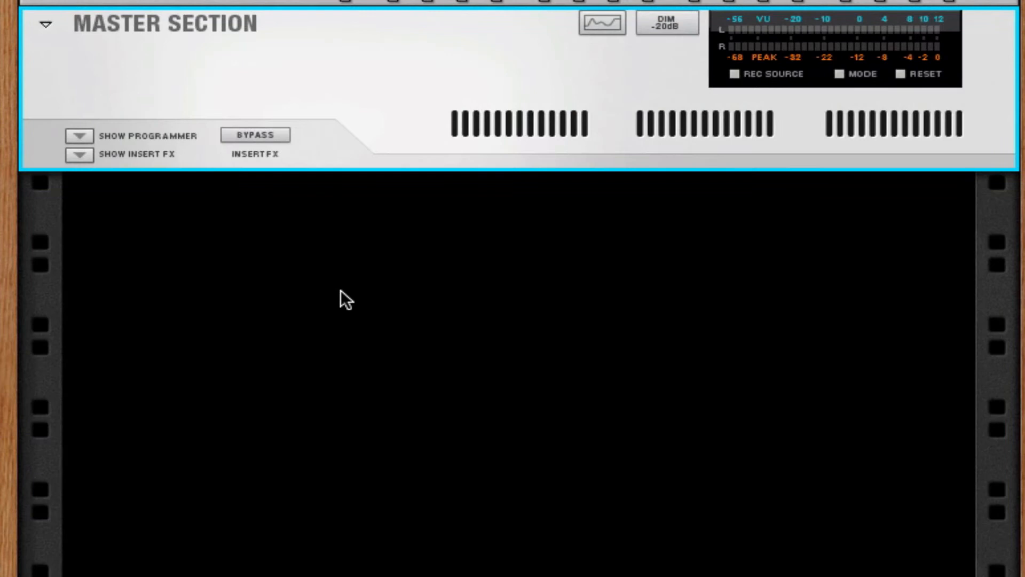
Step: Create a Combinator in the empty rack below the Master Section and name it Ghost Lead
right_click(341, 289)
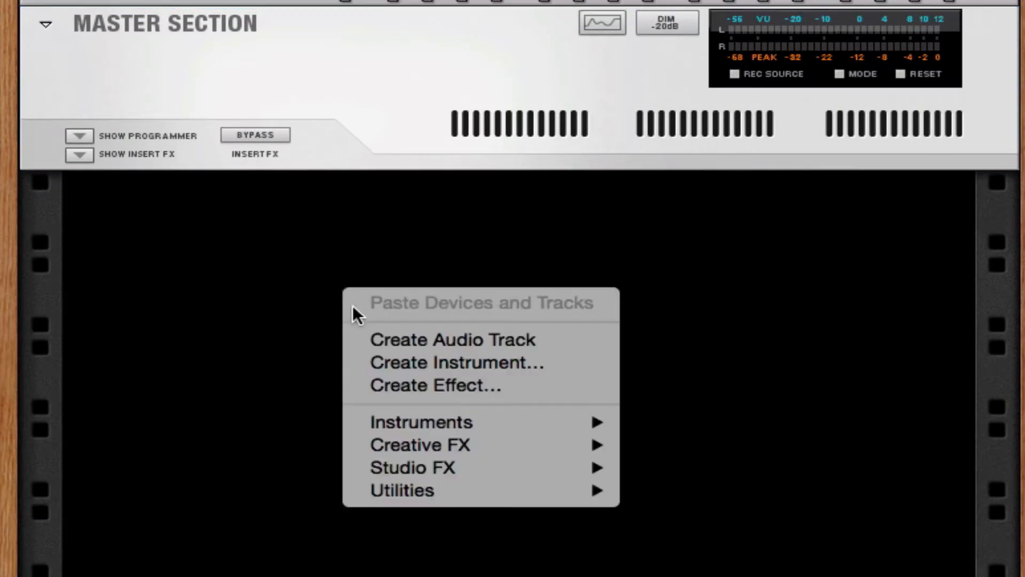
mouse_move(527, 491)
left_click(713, 487)
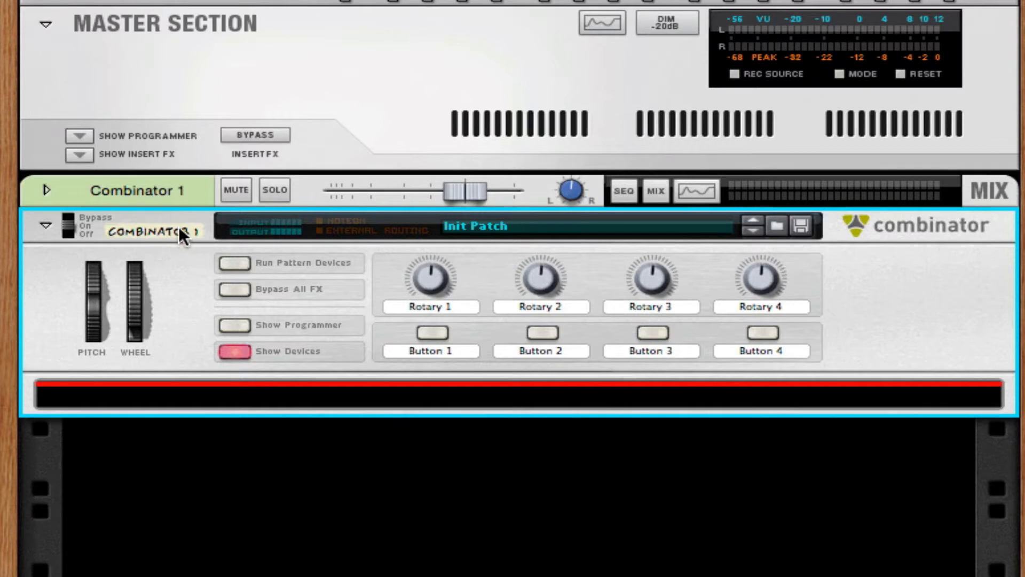
double_click(158, 231)
type("Gh")
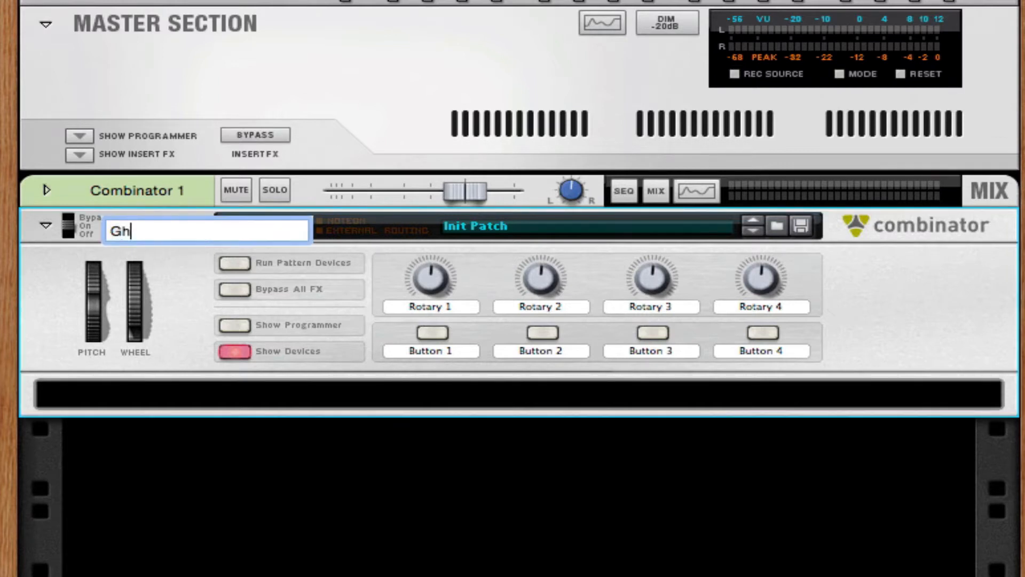
type("ost Lead")
key("Return")
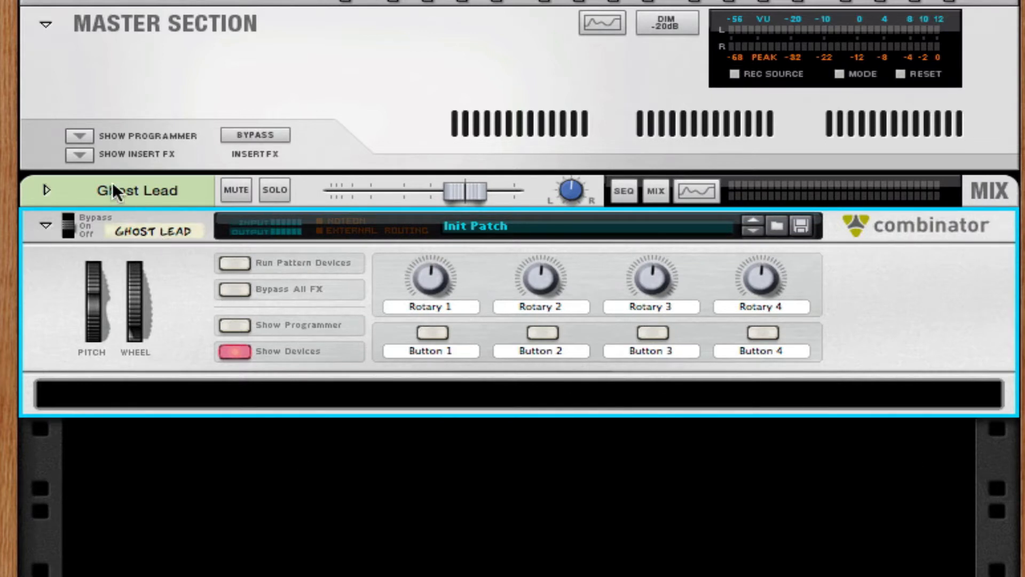
Step: Add a Thor Polysonic Synthesizer inside the Ghost Lead Combinator and show its programmer
right_click(217, 388)
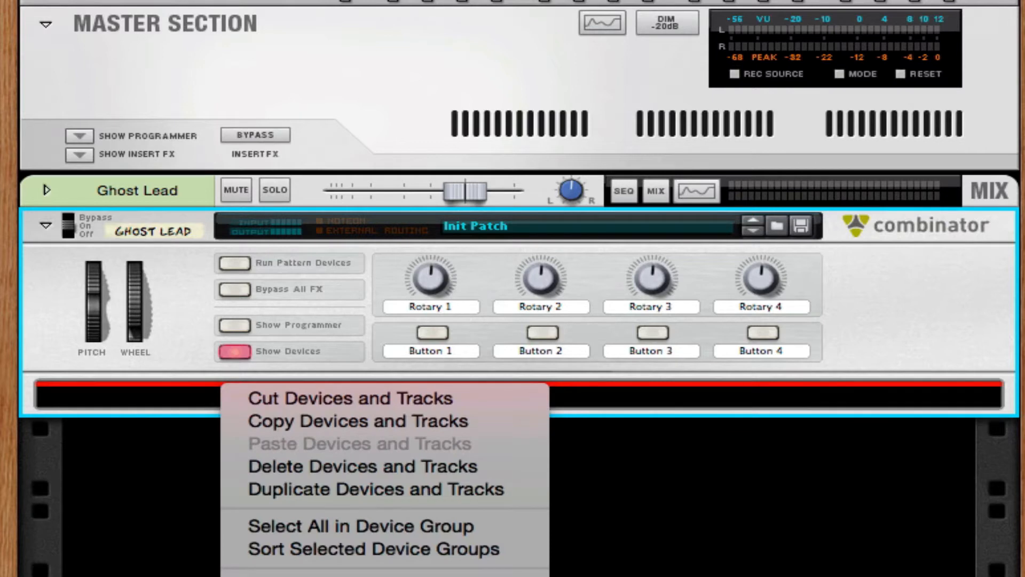
left_click(561, 573)
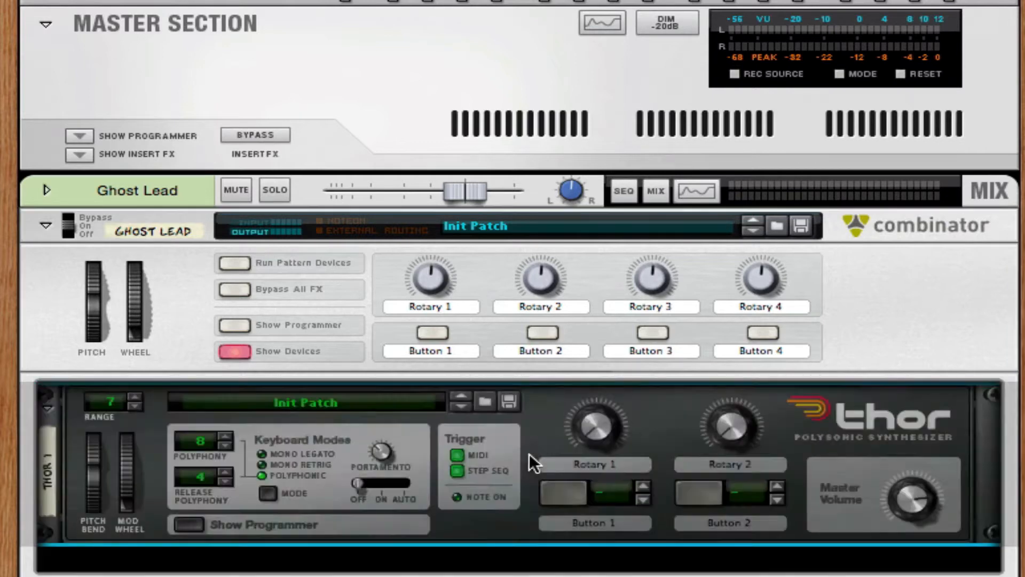
left_click(188, 522)
scroll(257, 523, "up", 3)
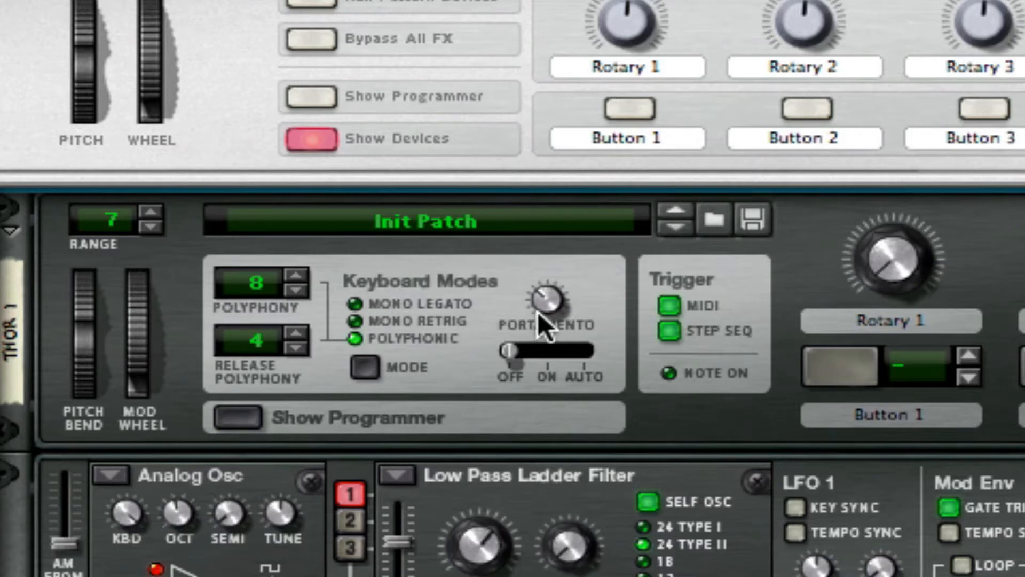
Step: Set Thor's portamento to 64 and switch it On, with the keyboard mode at Mono Retrig
left_click_drag(556, 307, 572, 213)
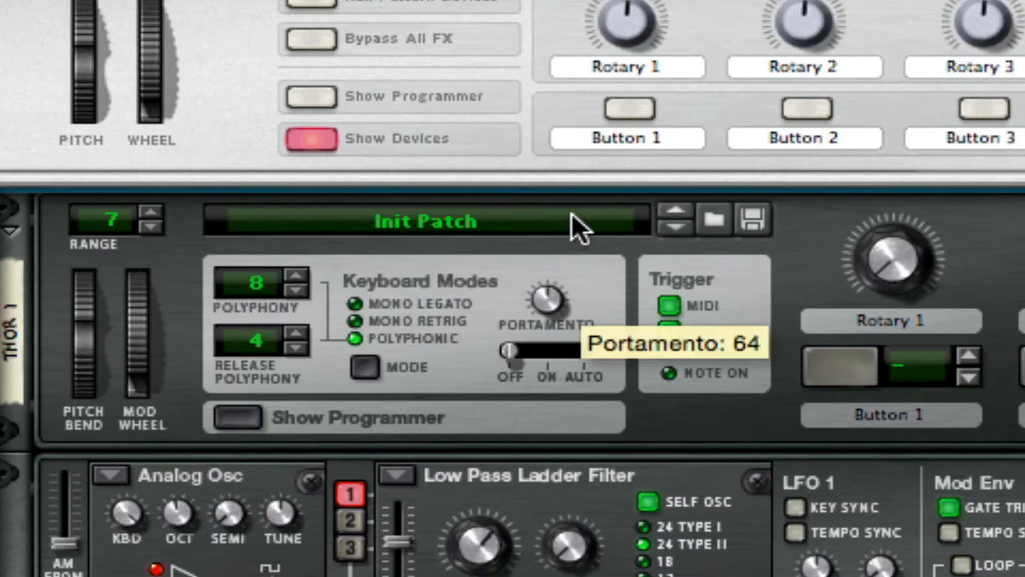
left_click(546, 356)
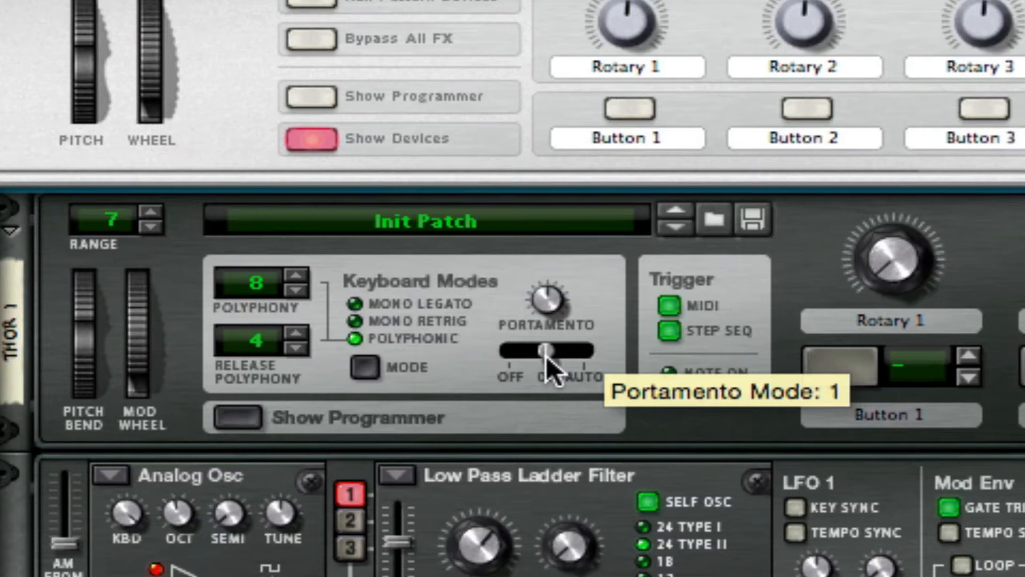
left_click(369, 321)
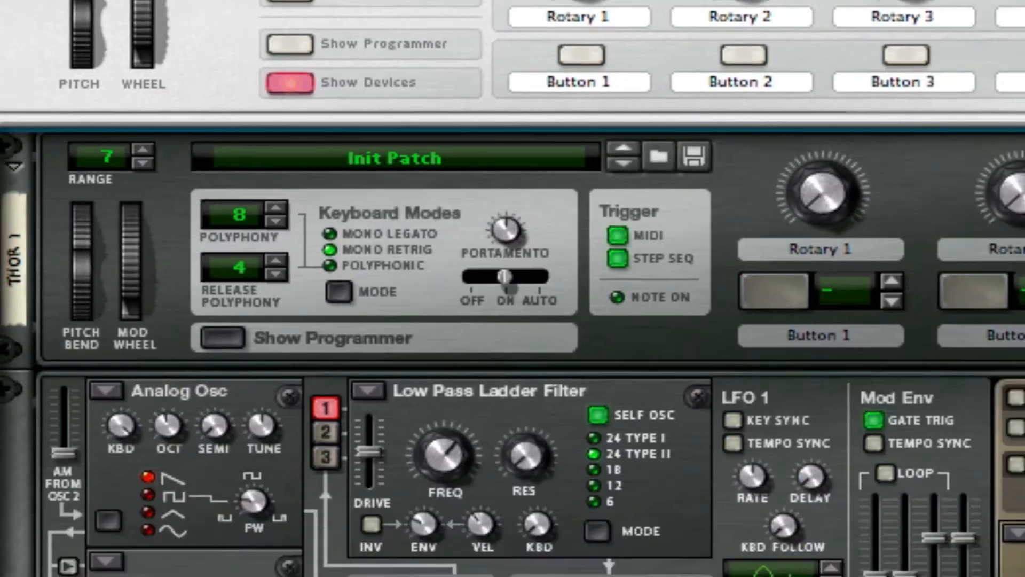
Step: Bypass Filter 1 in Thor and raise the Amp Env decay and sustain to maximum
scroll(667, 313, "down", 3)
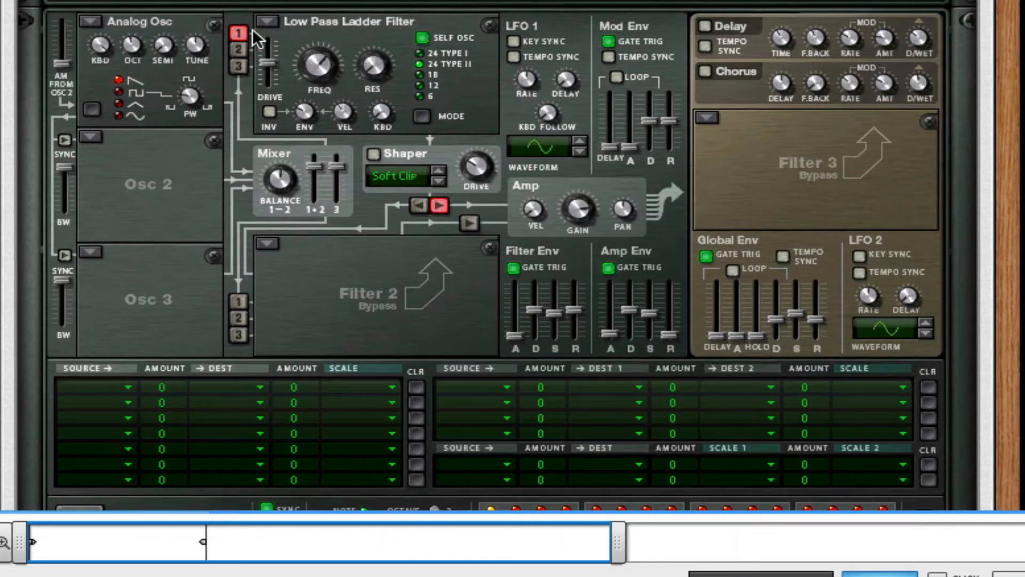
left_click(267, 21)
left_click(295, 102)
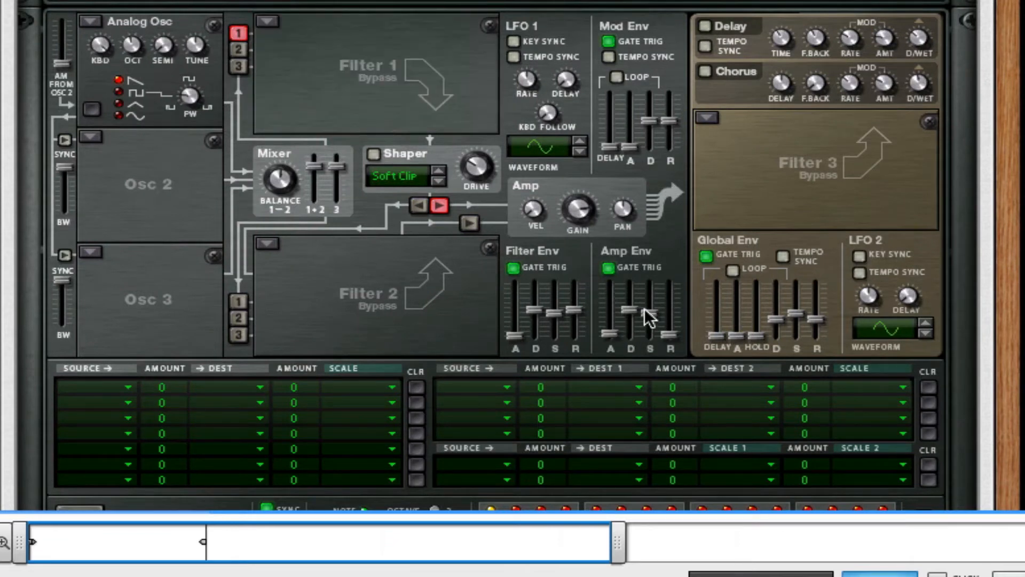
left_click_drag(626, 299, 651, 177)
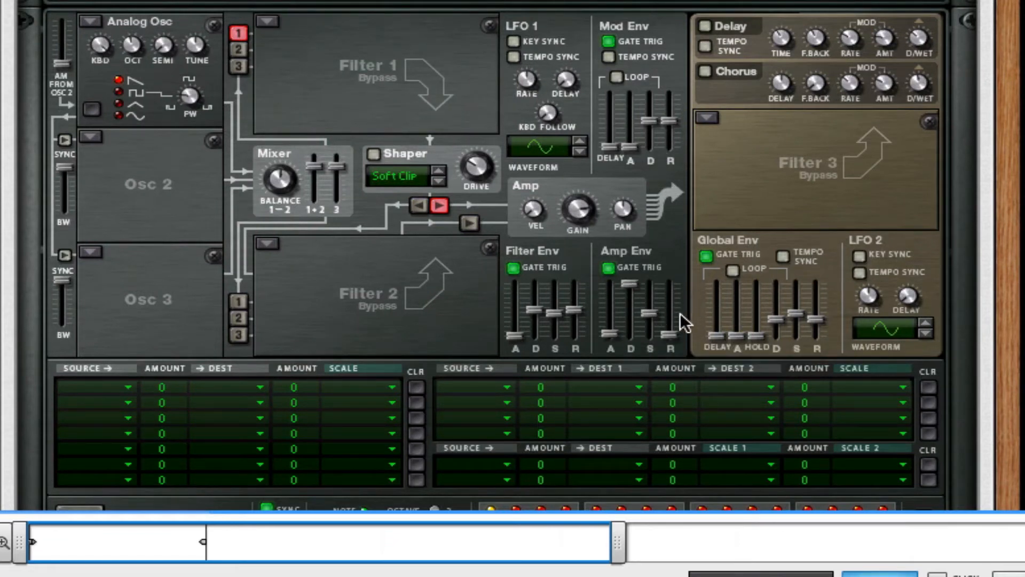
left_click_drag(649, 313, 658, 66)
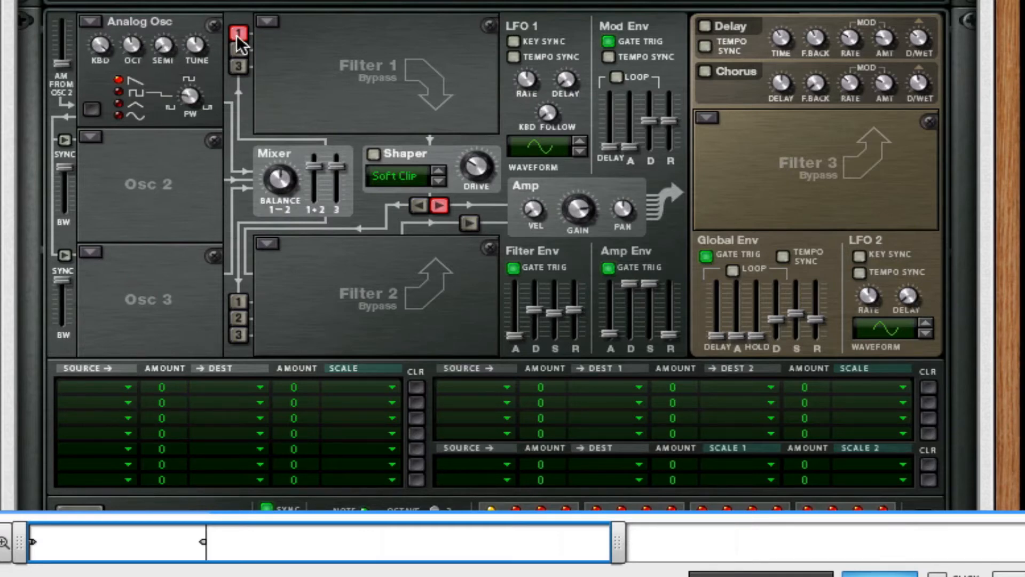
Step: Route oscillators 1, 2 and 3 into both Filter 1 and Filter 2, and enable Filter 2's output to the amplifier
left_click(234, 48)
left_click(239, 66)
left_click(469, 224)
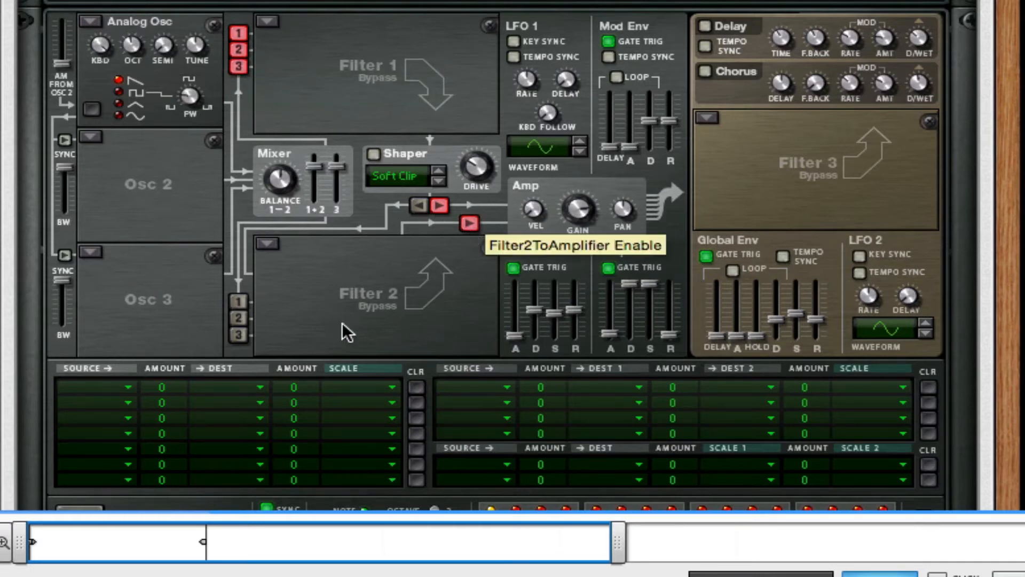
left_click(239, 301)
left_click(239, 318)
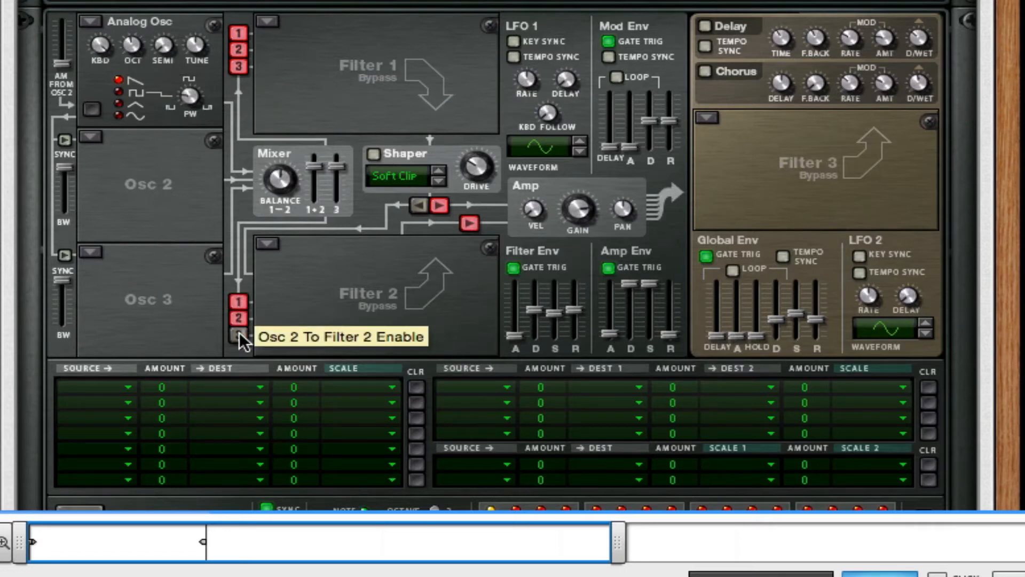
left_click(239, 334)
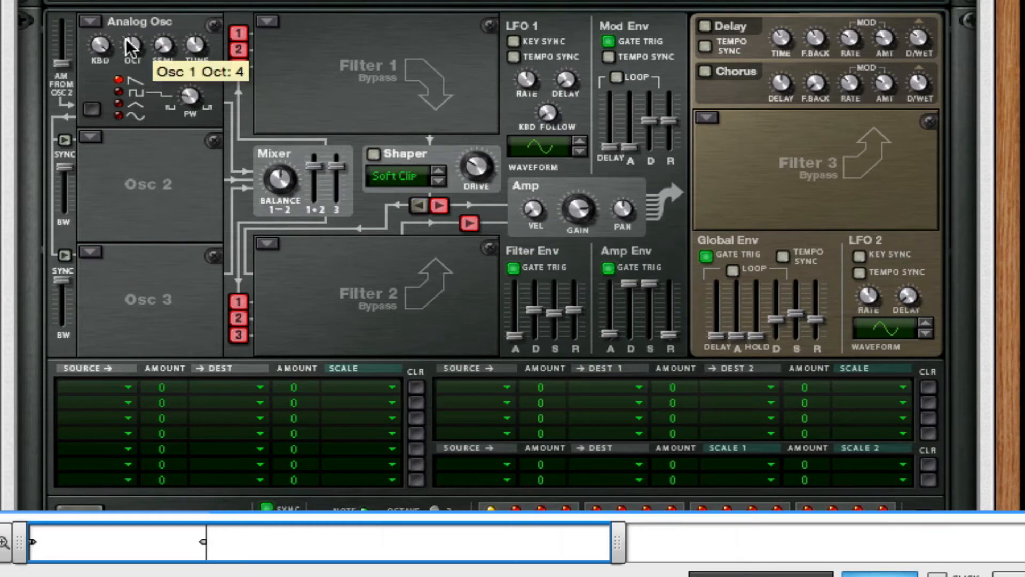
Step: Lower oscillator 1's octave and load an Analog oscillator into the Osc 2 slot
left_click_drag(132, 52, 135, 115)
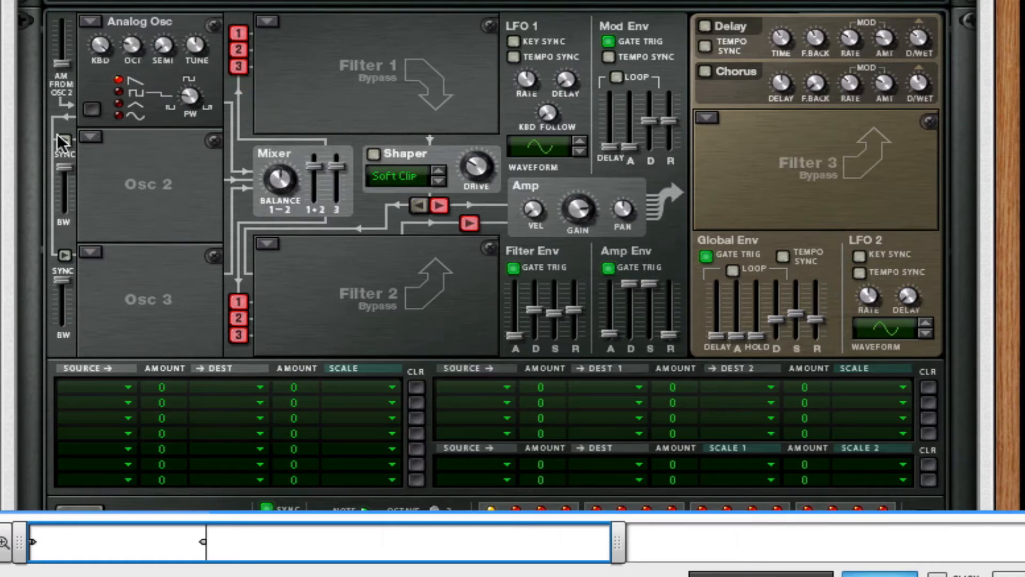
left_click(88, 136)
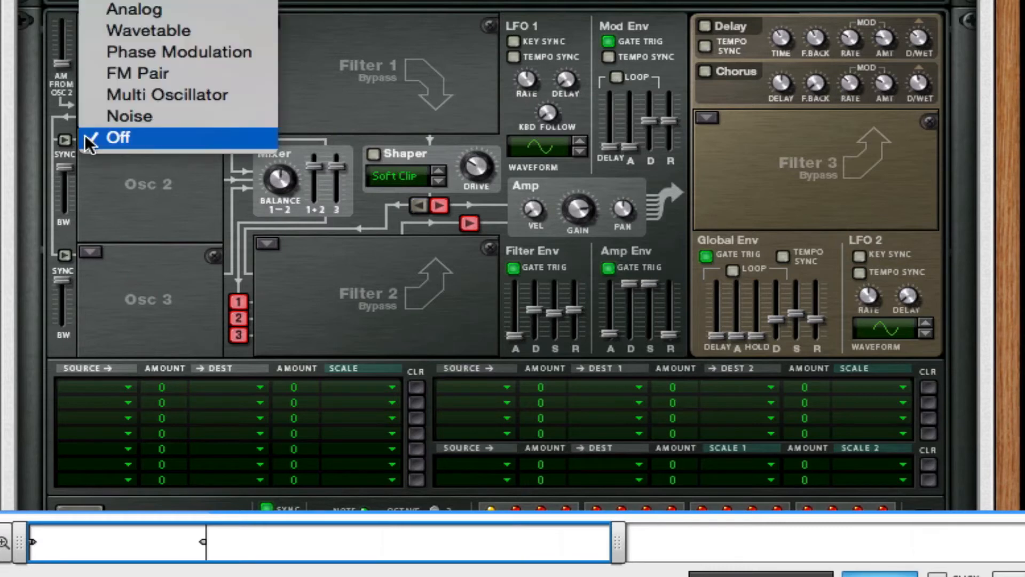
left_click(170, 15)
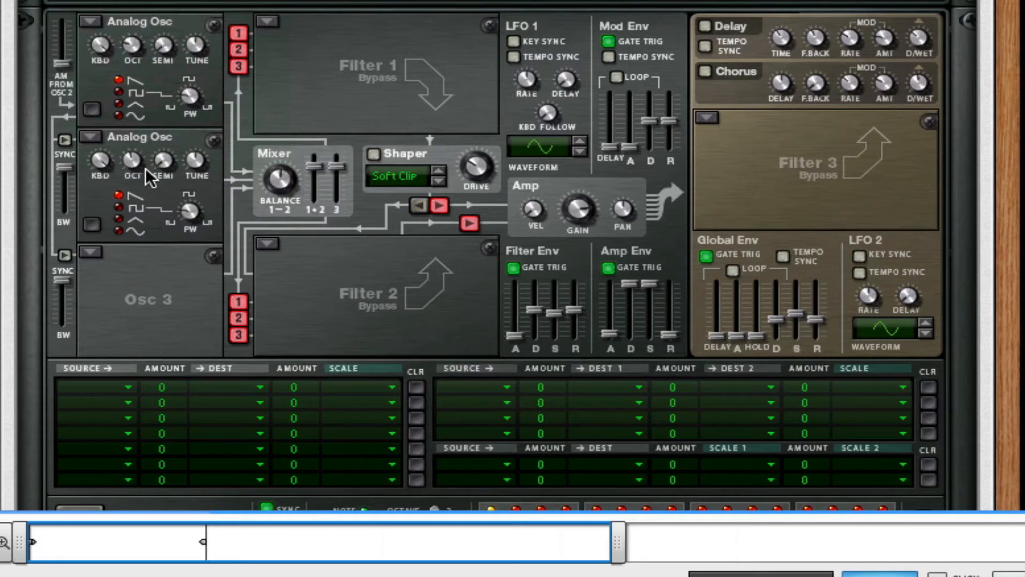
Step: Give oscillator 2 a lower octave and the pulse waveform, and enable its sync to oscillator 1
mouse_move(150, 177)
left_click_drag(145, 169, 131, 229)
left_click(133, 210)
mouse_move(162, 160)
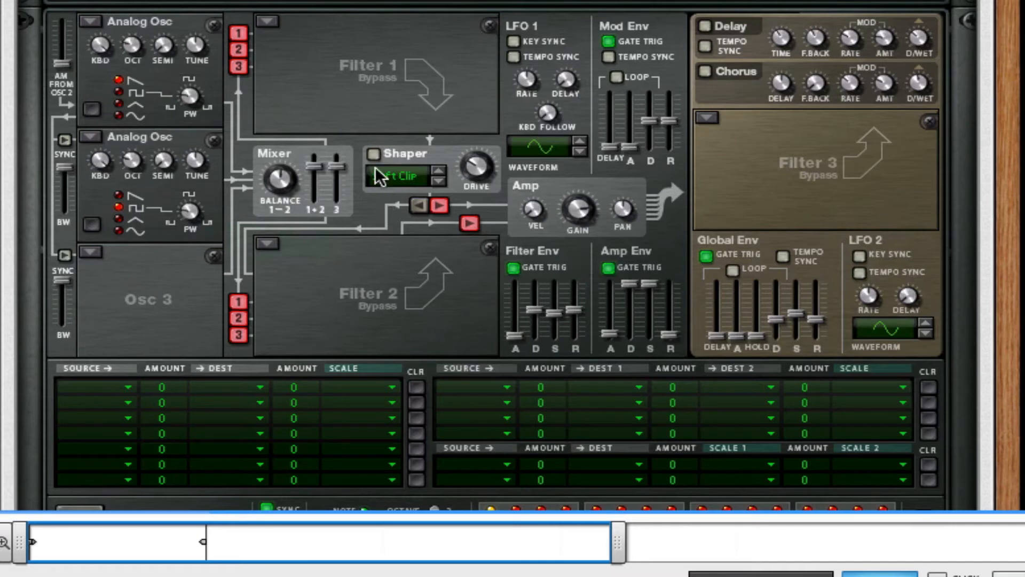
left_click(64, 140)
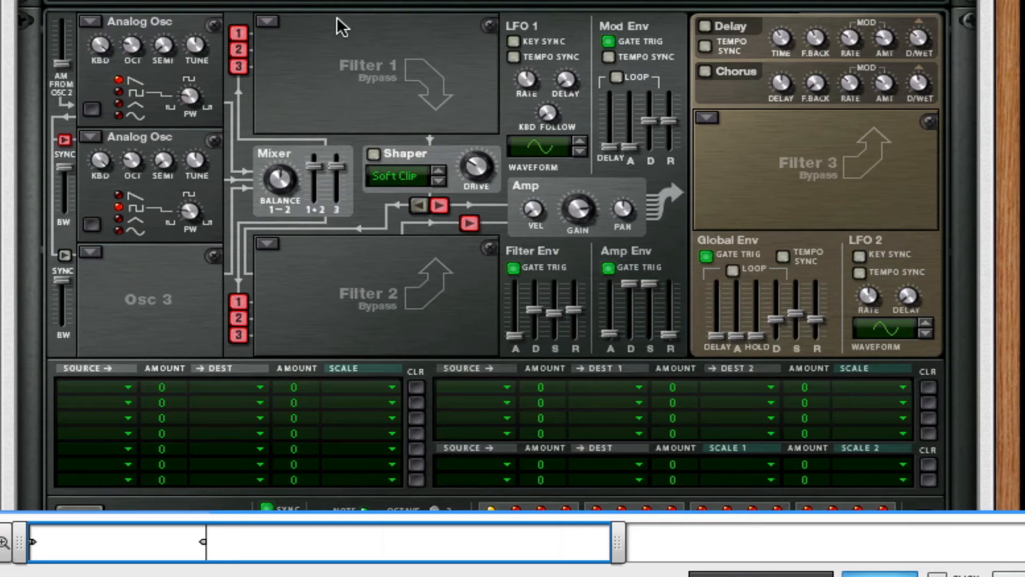
Step: Load a Multi Oscillator into the Osc 3 slot and adjust its detune amount
left_click(98, 249)
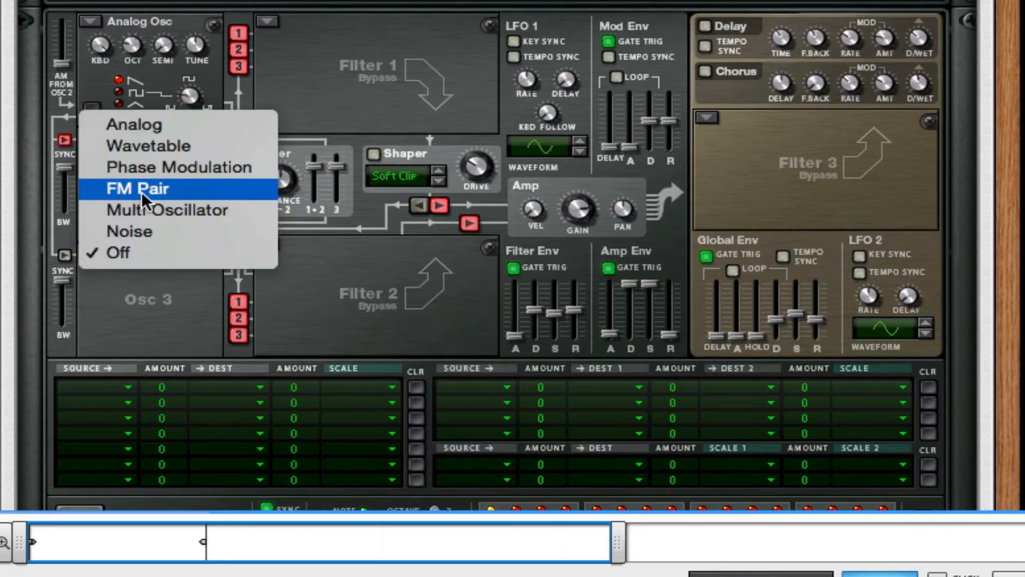
left_click(146, 205)
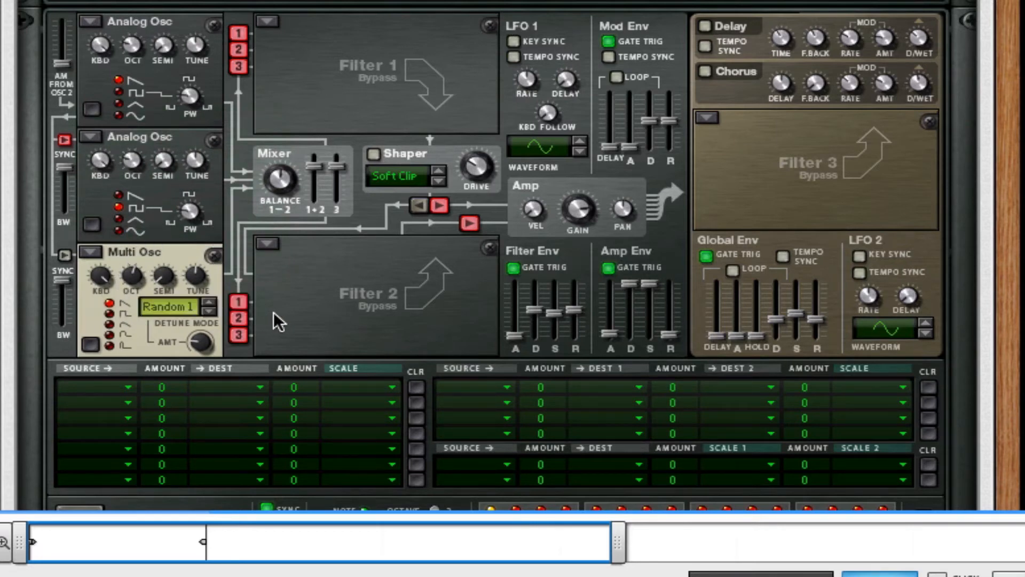
left_click_drag(198, 343, 201, 308)
Step: Raise the Amp Env release to about 349 ms
mouse_move(667, 336)
left_click_drag(666, 332, 668, 324)
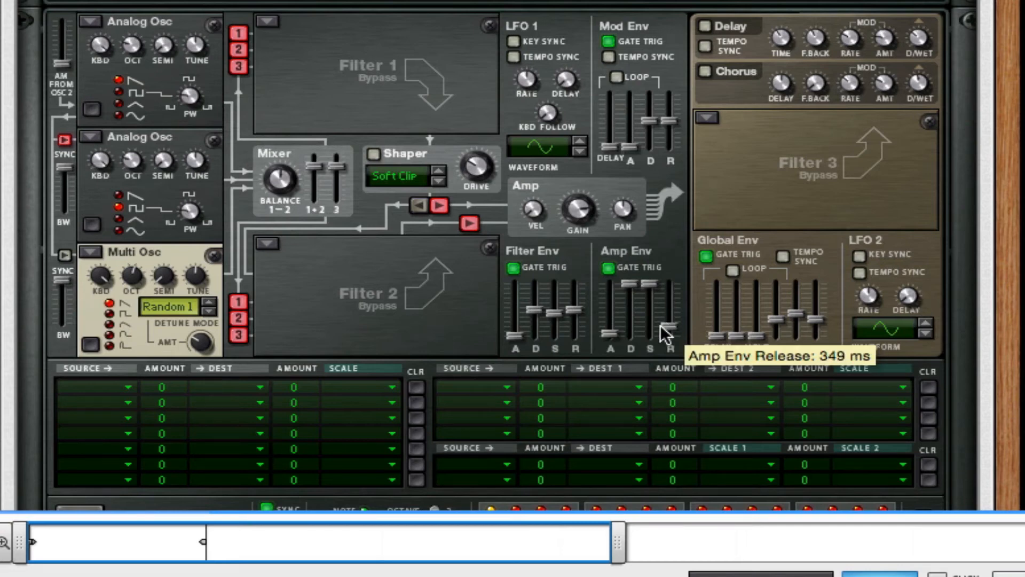
mouse_move(674, 336)
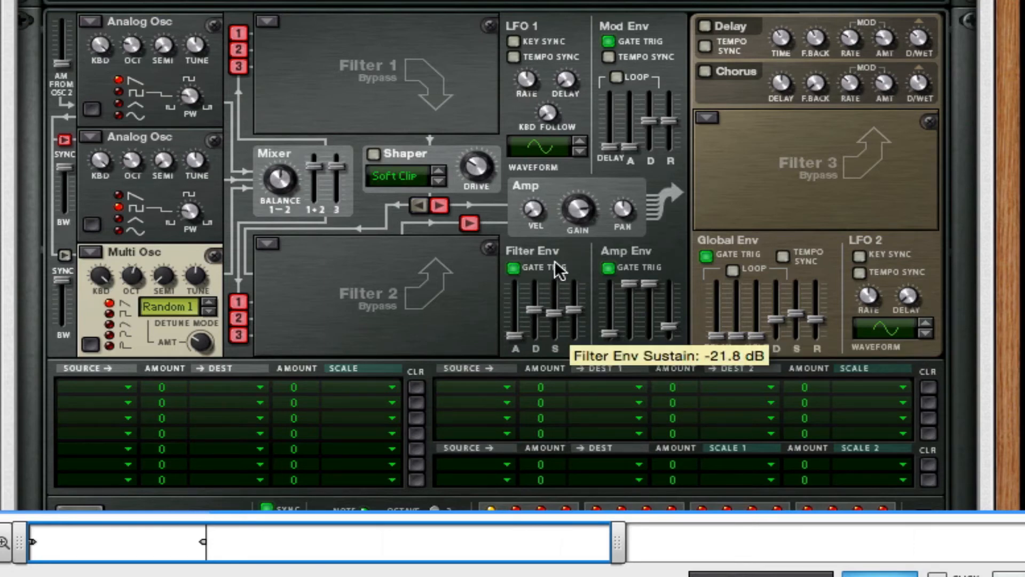
Step: Lower the delay setting of Thor's Chorus effect and hide the programmer
scroll(609, 100, "down", 3)
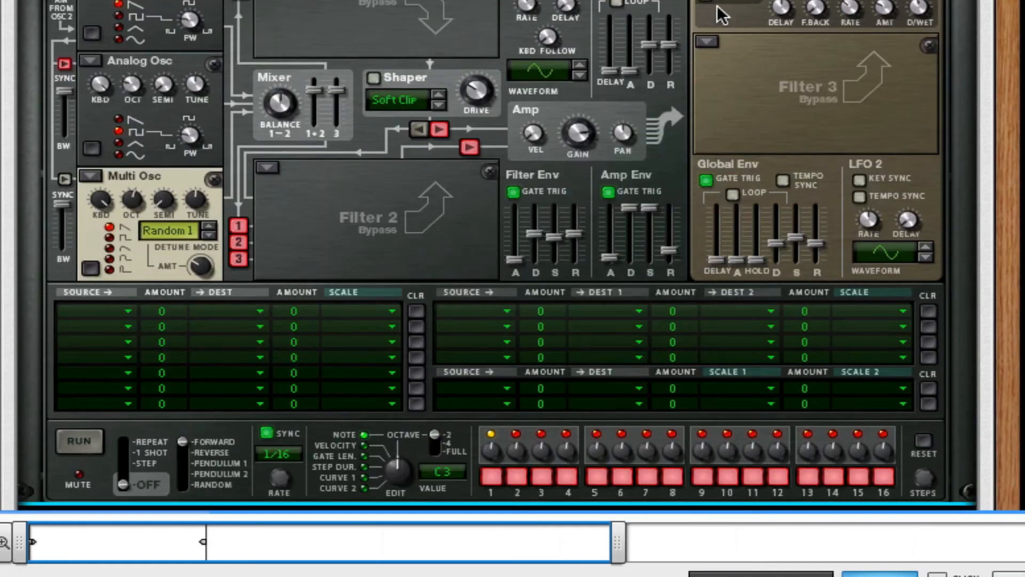
left_click_drag(781, 8, 780, 142)
scroll(645, 146, "down", 3)
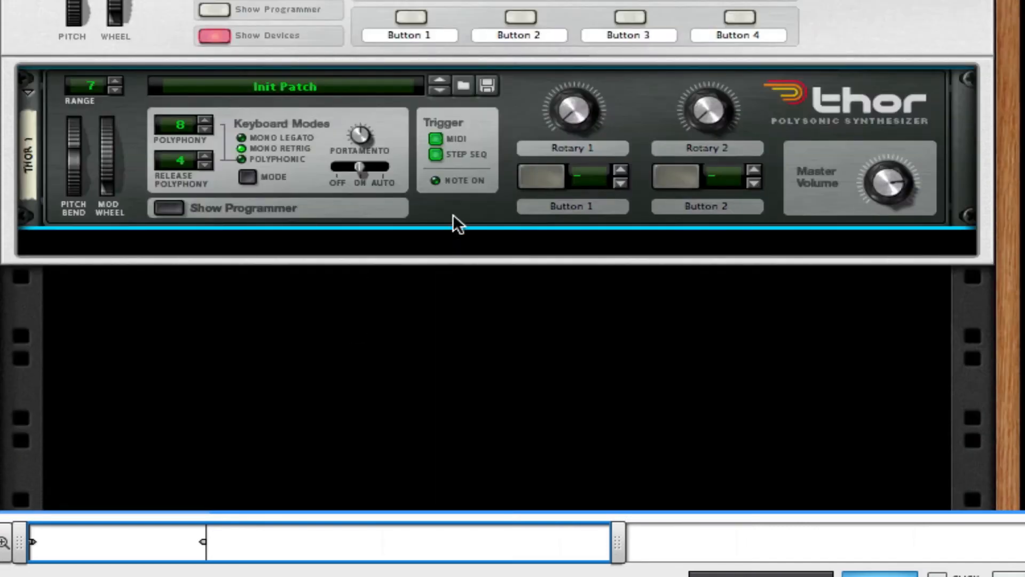
Step: Add an MClass Equalizer after Thor and cut its Param 1 band by about 18 dB around 78 Hz
right_click(454, 213)
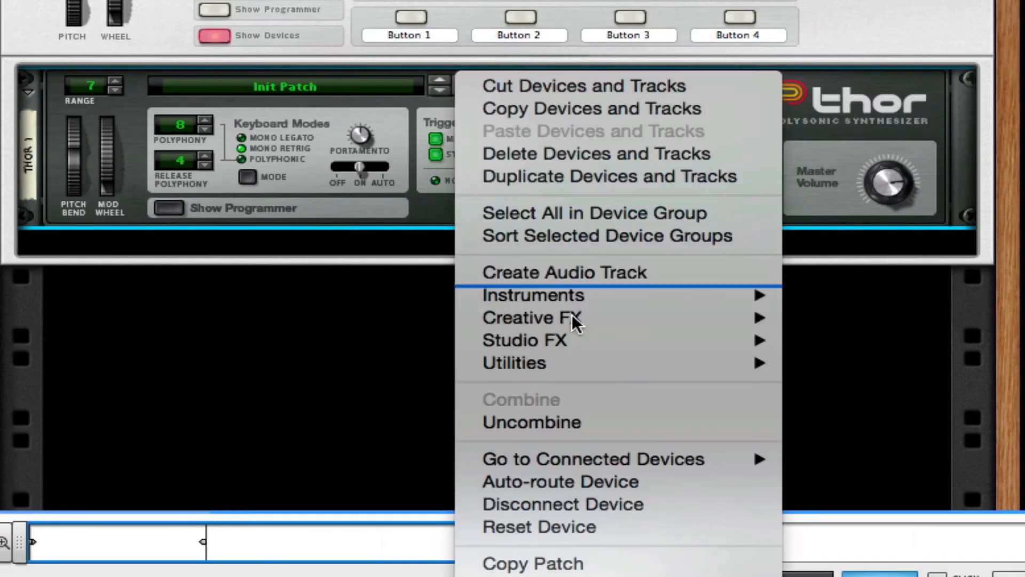
mouse_move(652, 341)
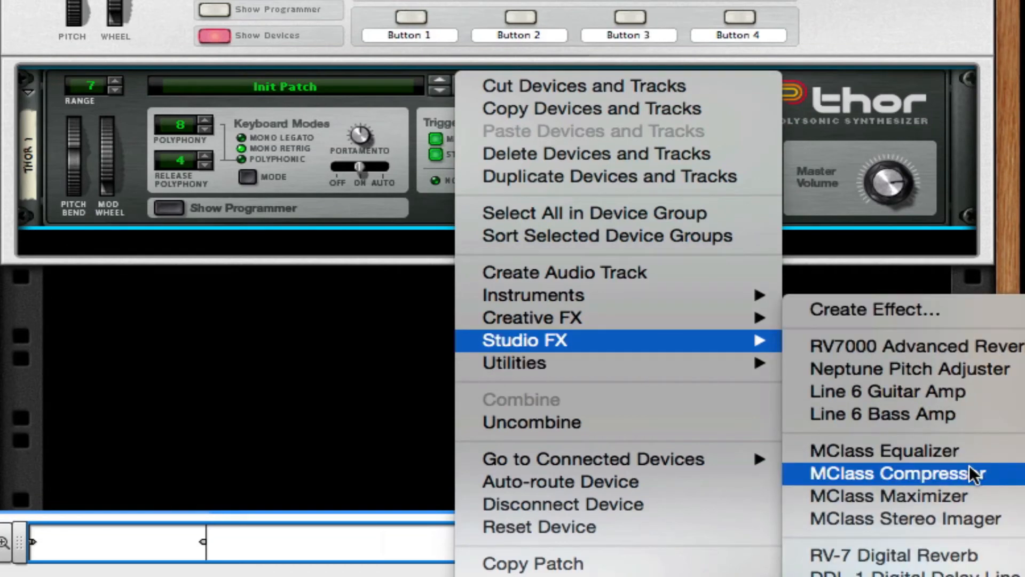
left_click(969, 449)
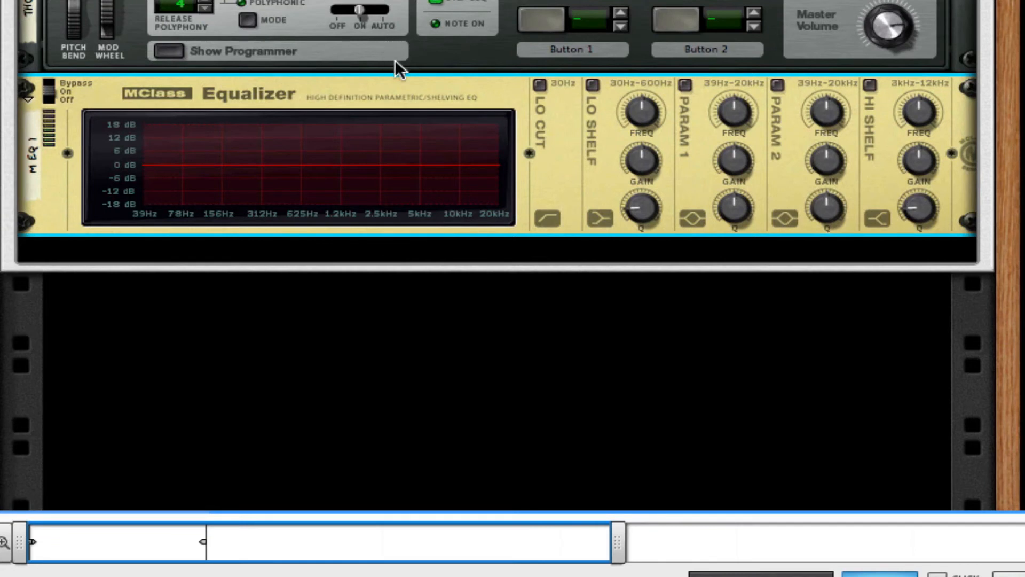
left_click(685, 84)
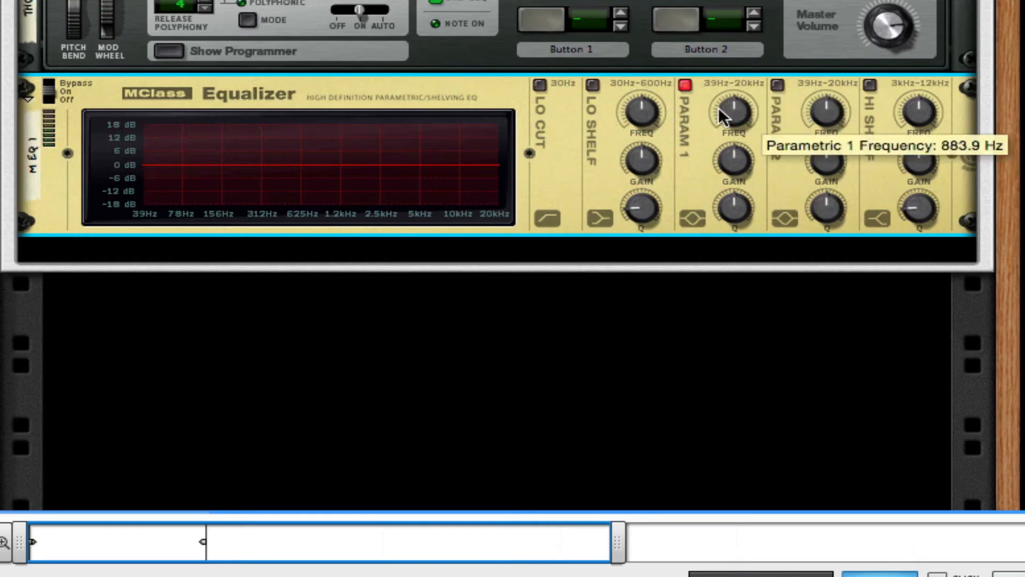
left_click_drag(720, 108, 728, 206)
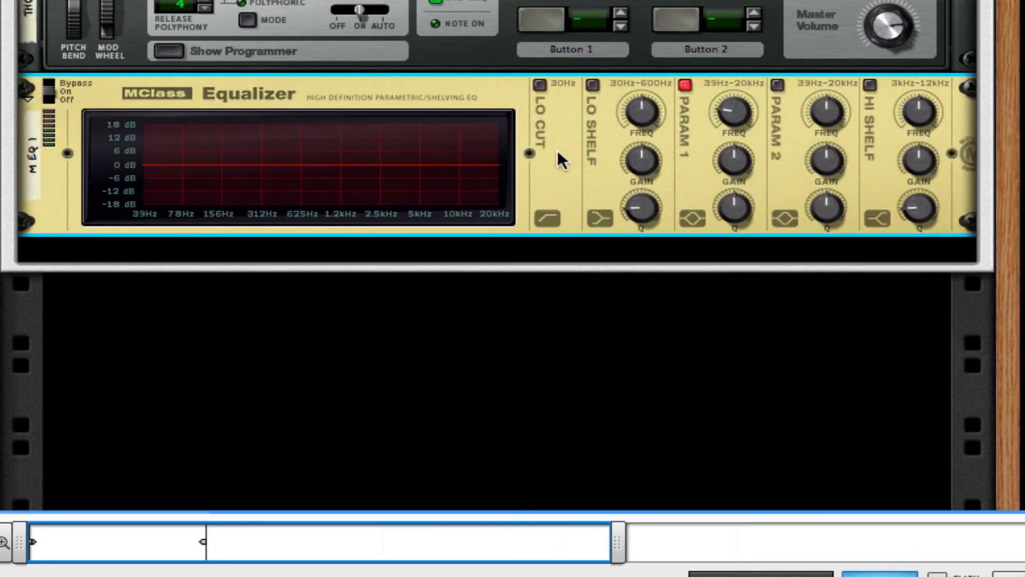
left_click_drag(729, 111, 810, 449)
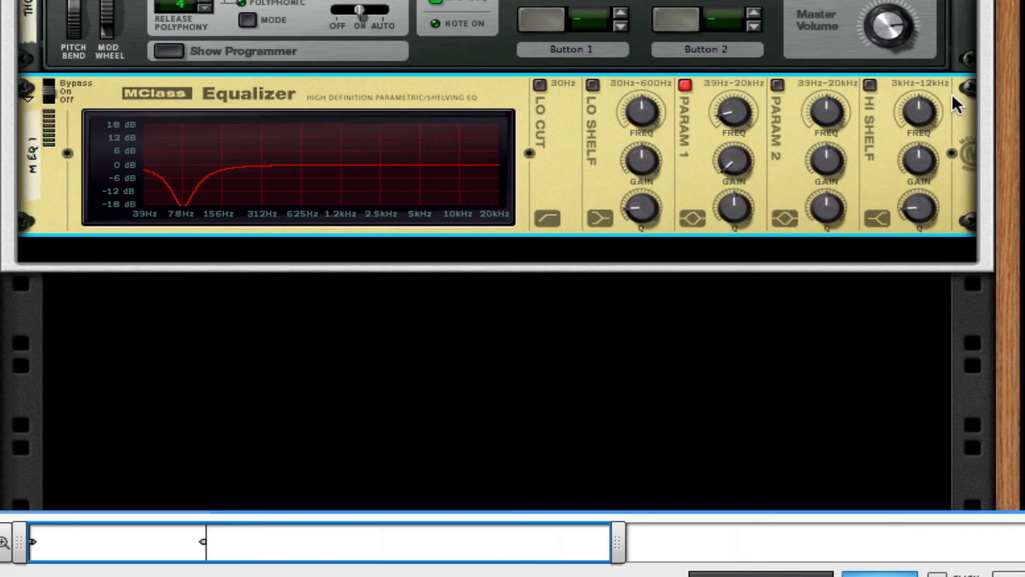
Step: Enable the equalizer's Param 2 band and make a narrow, high-Q cut of about 18 dB around 2.5 kHz
left_click(777, 84)
left_click_drag(824, 107, 840, 58)
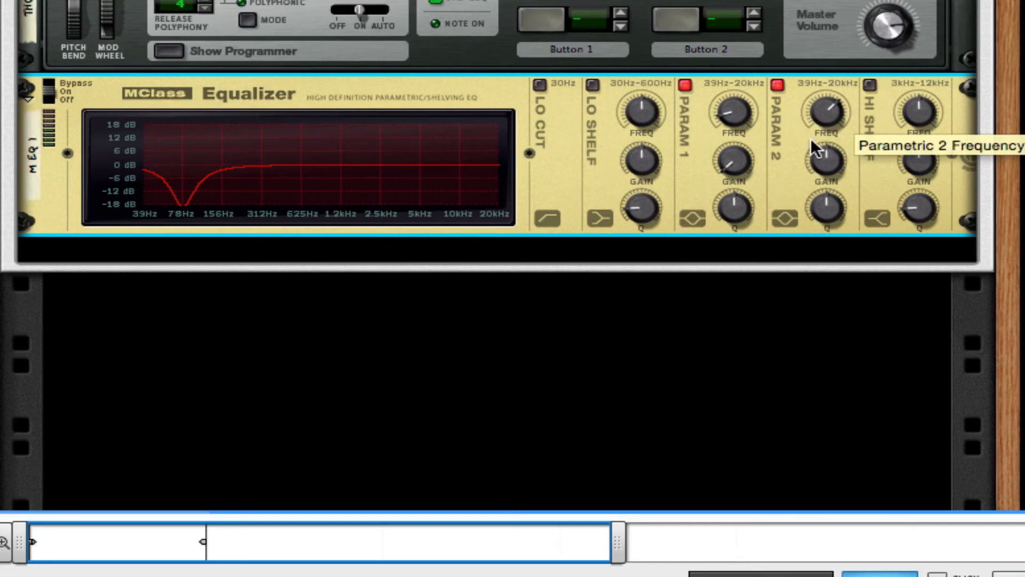
left_click_drag(828, 161, 827, 256)
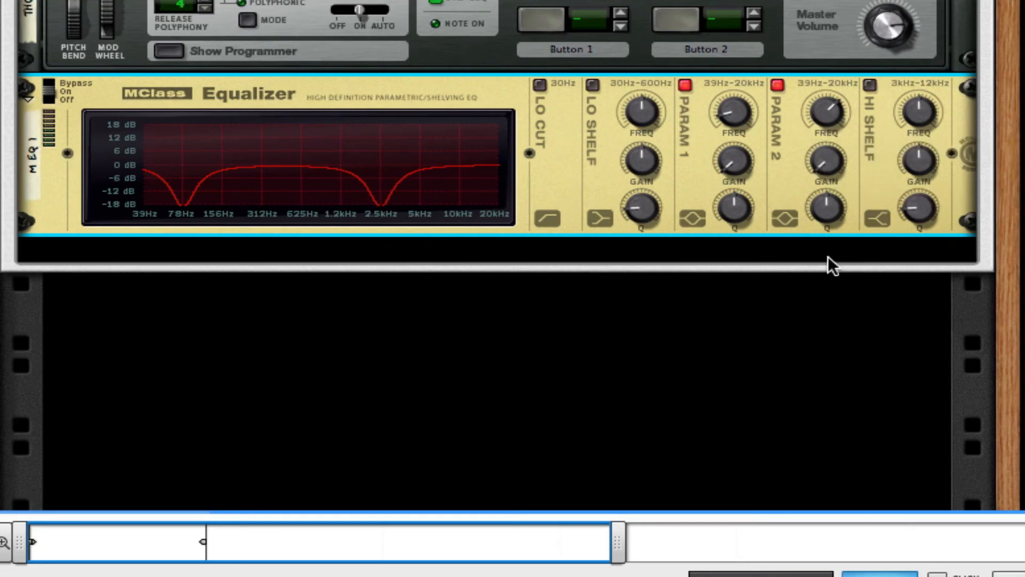
left_click_drag(830, 211, 898, 227)
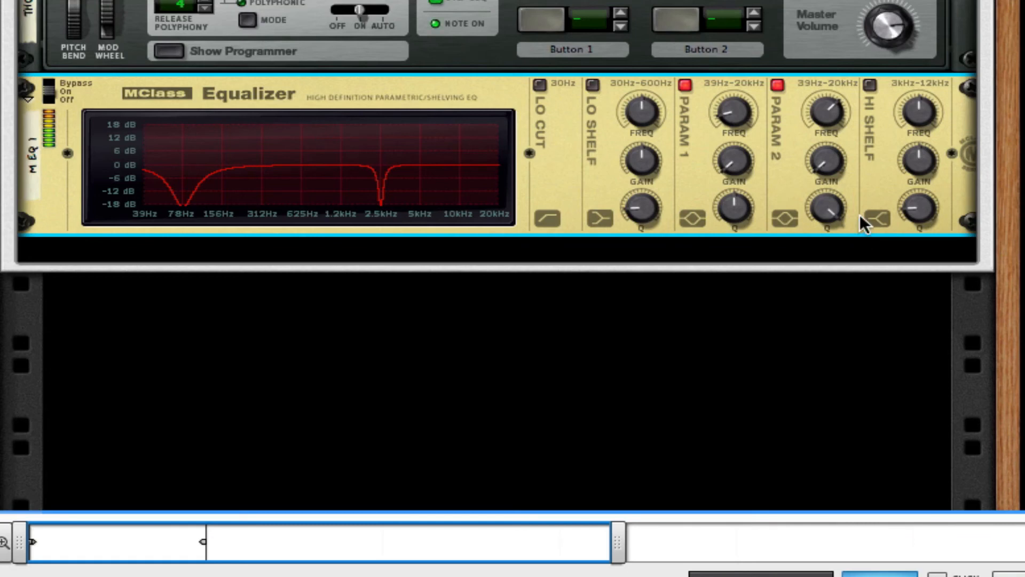
Step: Add an MClass Maximizer after the equalizer with the limiter off, release on Auto, and Soft Clip enabled at maximum amount
right_click(686, 203)
mouse_move(904, 474)
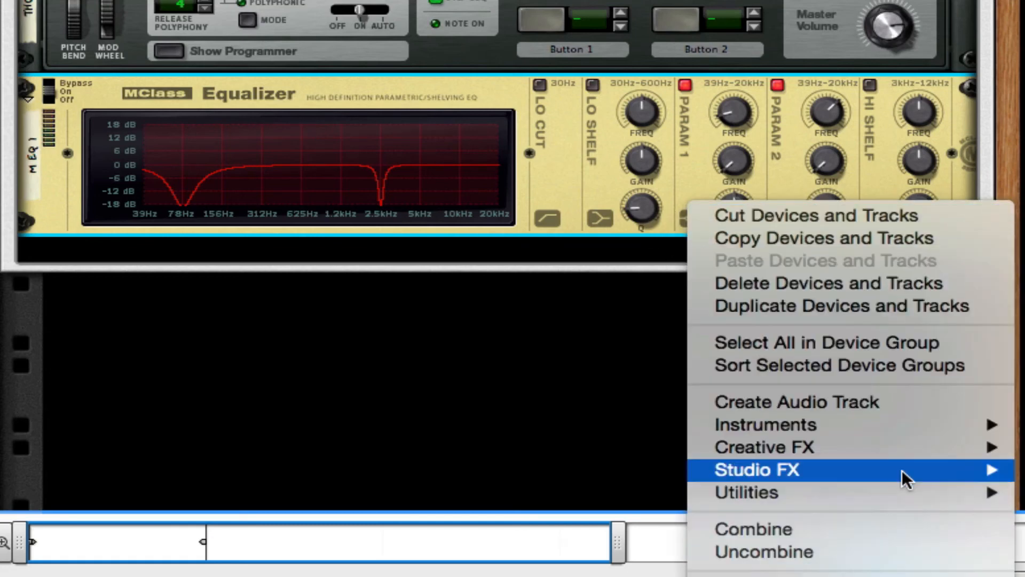
left_click(1003, 427)
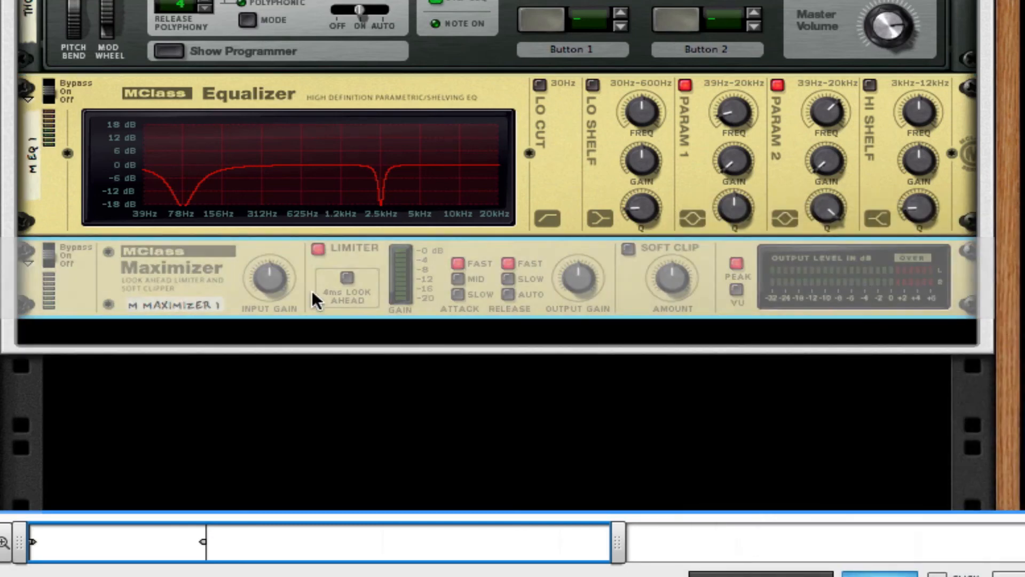
left_click(318, 248)
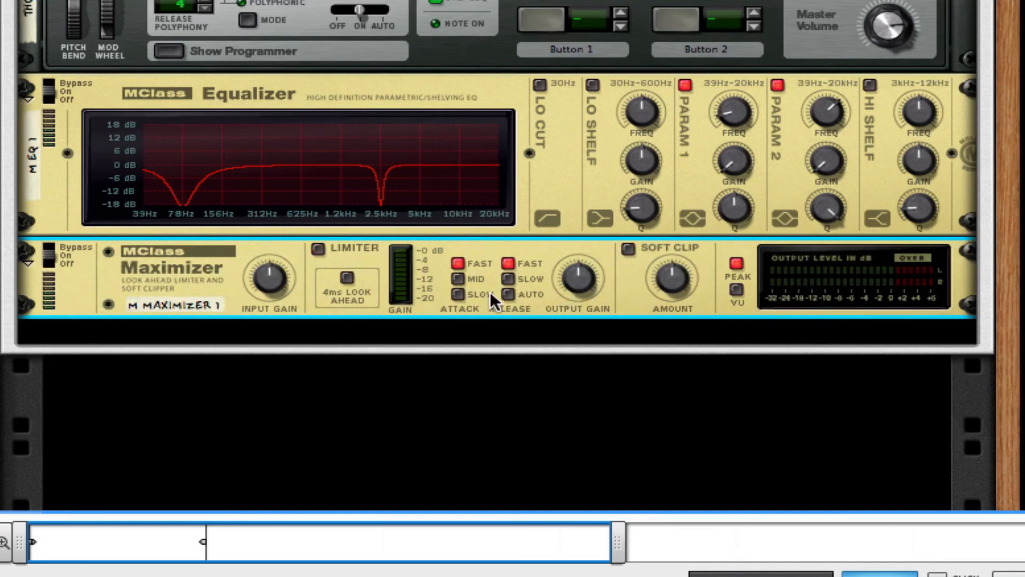
left_click(628, 248)
left_click_drag(670, 278, 670, 251)
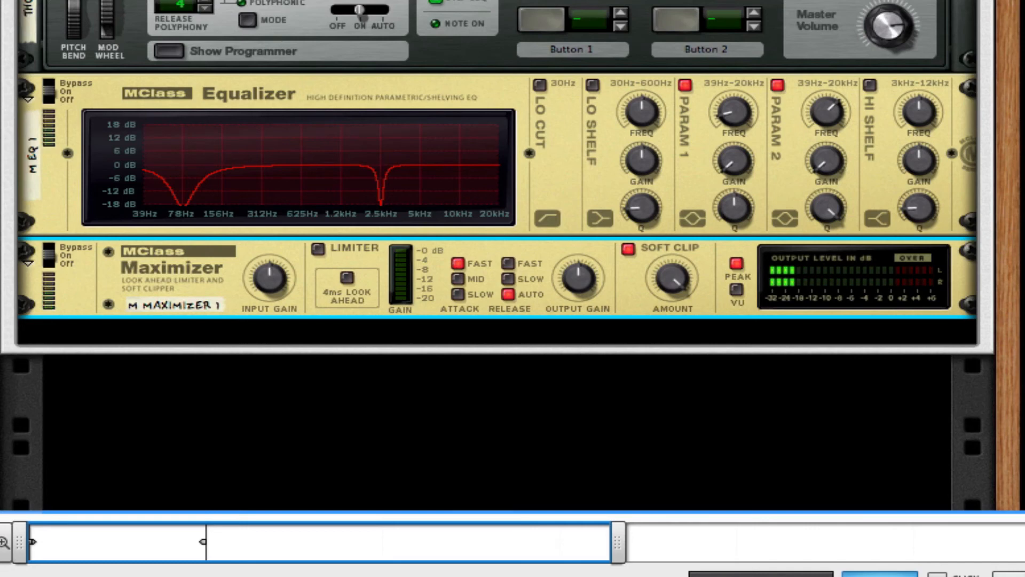
left_click(466, 416)
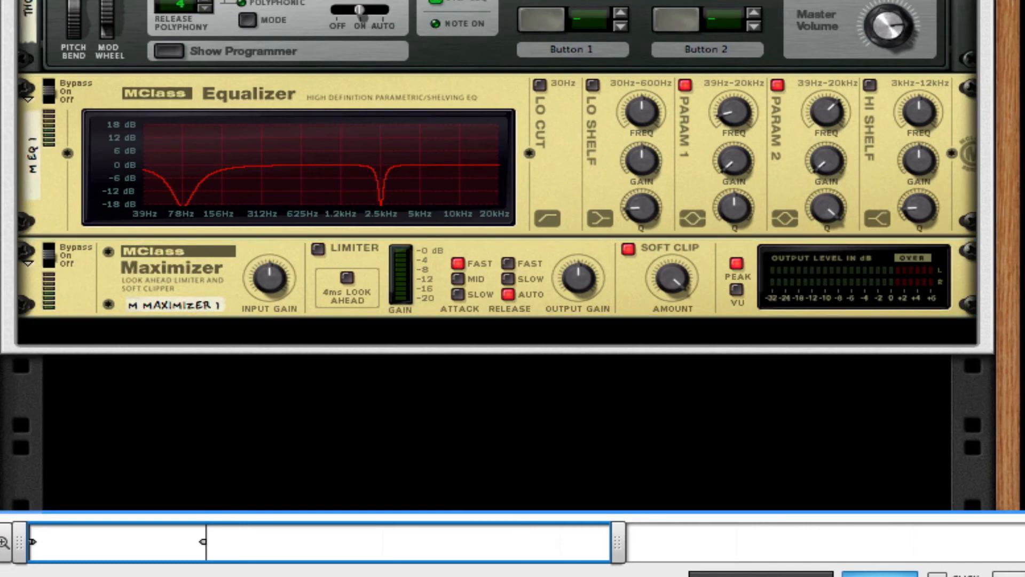